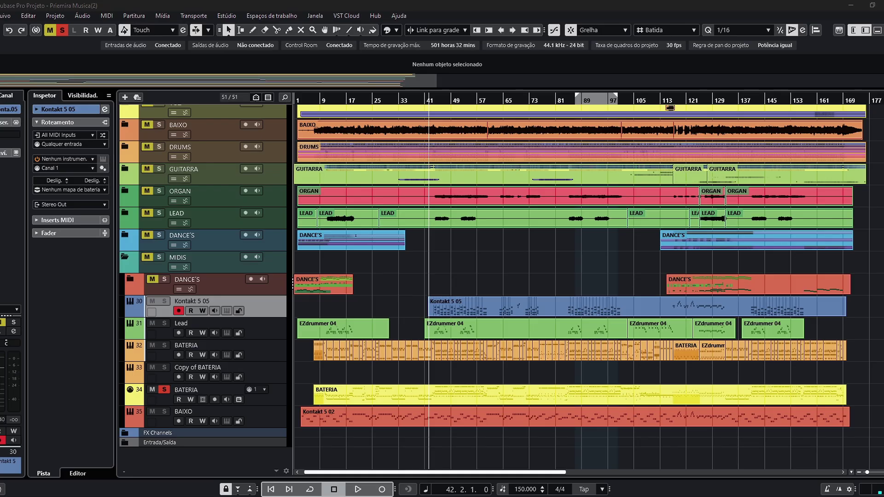
Open the Kontakt 5 05 MIDI part in the lower-zone Key Editor and enlarge the editor area.
{"action": "left_click", "coordinate": [529, 263]}
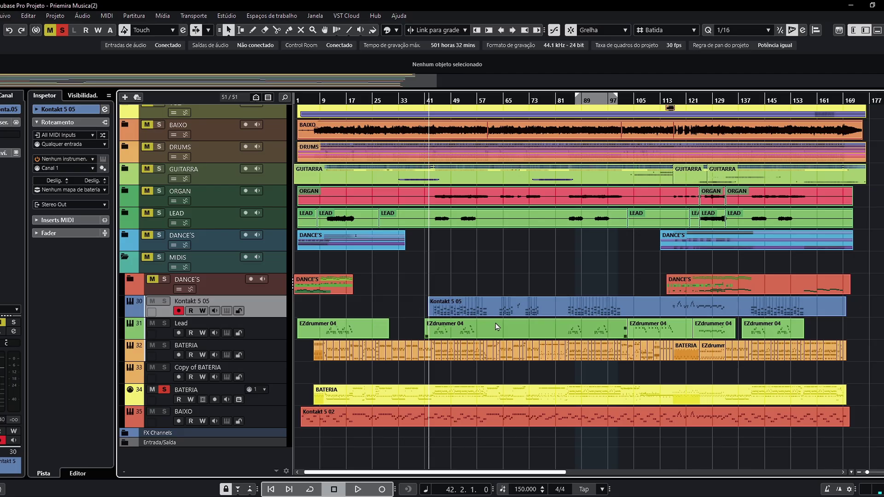
{"action": "left_click", "coordinate": [498, 306]}
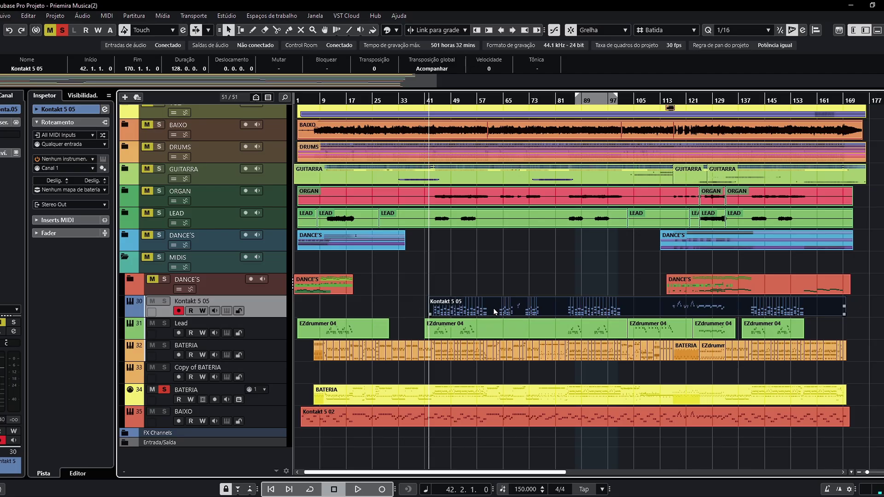
{"action": "double_click", "coordinate": [495, 312]}
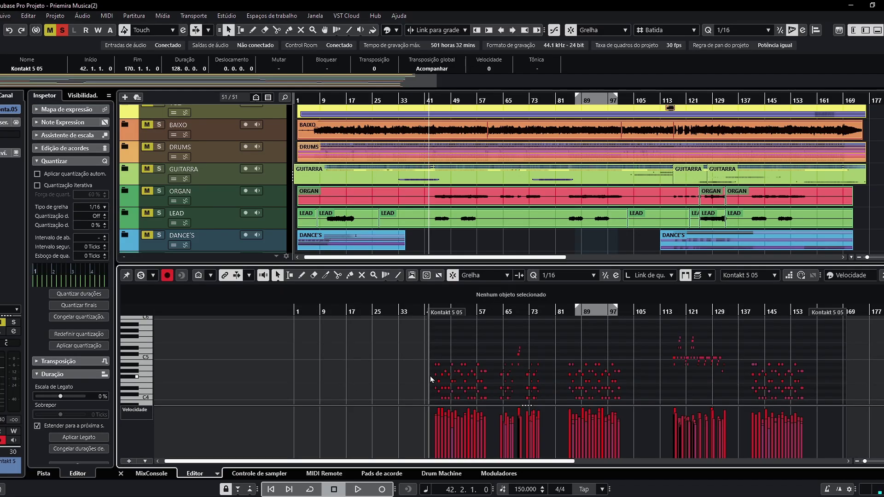
{"action": "left_click_drag", "start_coordinate": [502, 262], "coordinate": [503, 189]}
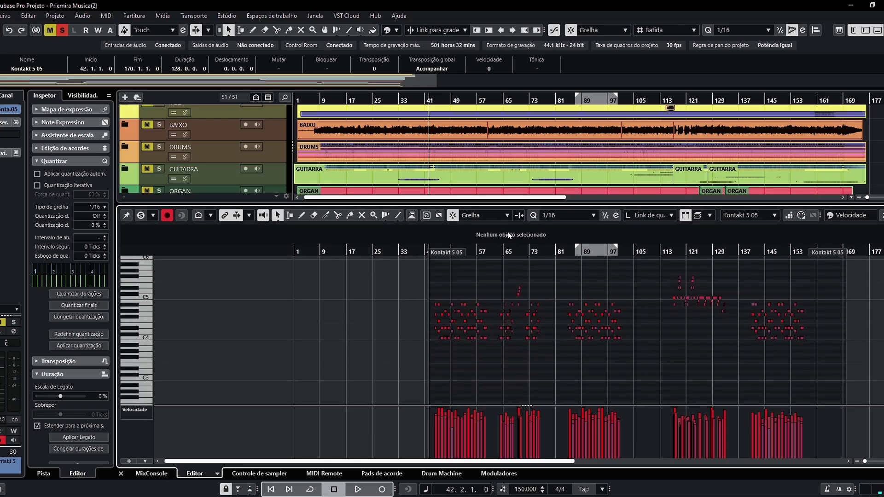
Examine the Kontakt 5 05 notes up close from around bar 49 to 76, and close the lower-zone editor.
{"action": "scroll", "coordinate": [508, 235], "scroll_direction": "up", "scroll_amount": 8}
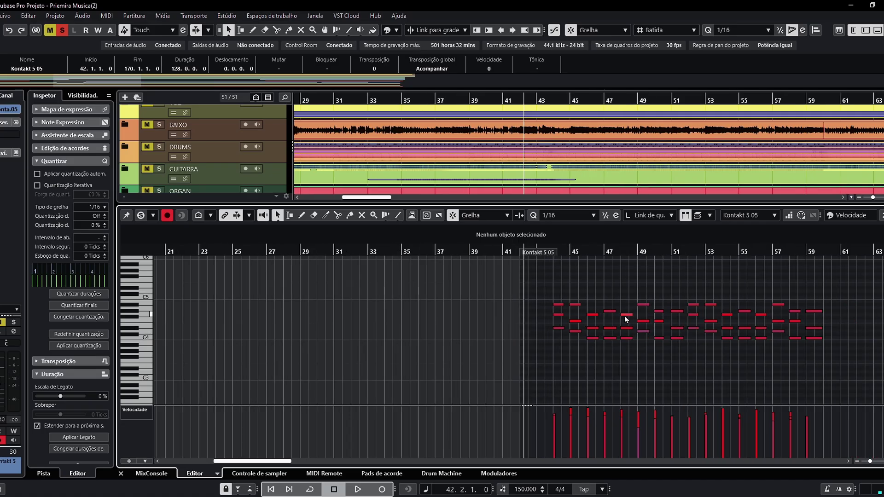
{"action": "scroll", "coordinate": [626, 318], "scroll_direction": "up", "scroll_amount": 3}
{"action": "scroll", "coordinate": [613, 317], "scroll_direction": "right", "scroll_amount": 6}
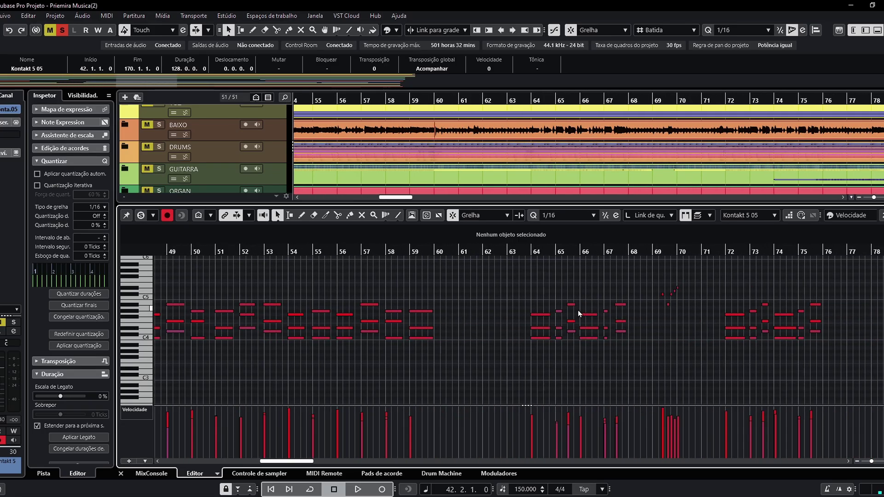
{"action": "left_click_drag", "start_coordinate": [528, 340], "coordinate": [694, 388]}
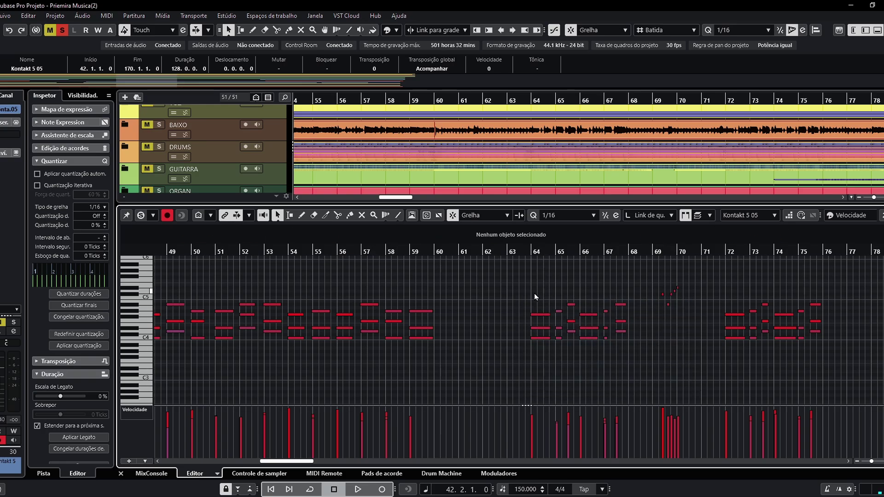
{"action": "left_click", "coordinate": [120, 475]}
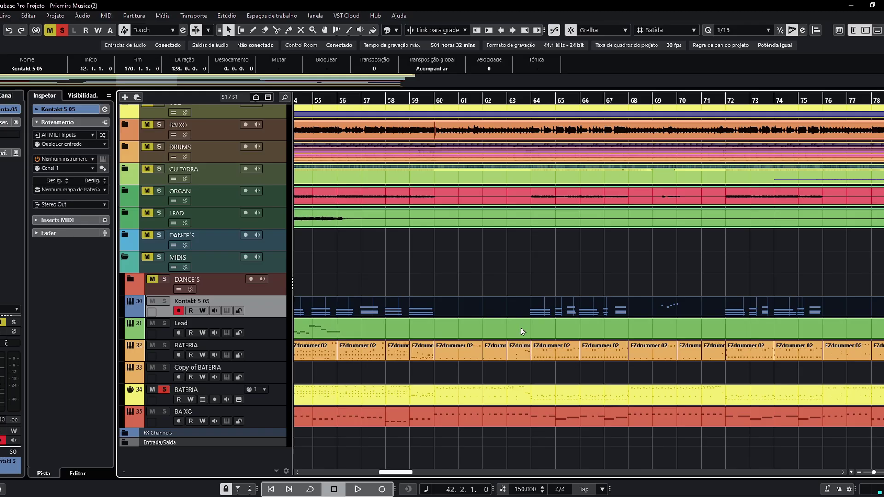
In the Editores preferences, set the part-opening behaviour to "Duplo clique abre o Editor em uma janela".
{"action": "left_click", "coordinate": [28, 16]}
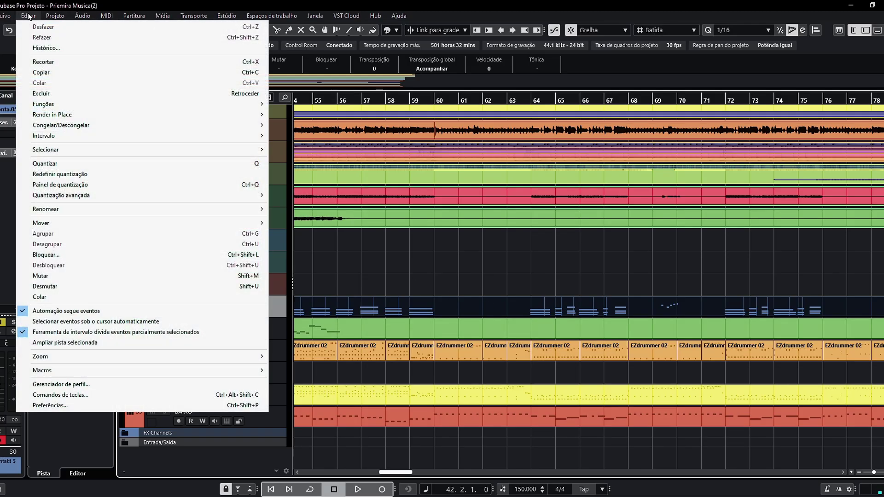
{"action": "left_click", "coordinate": [92, 405]}
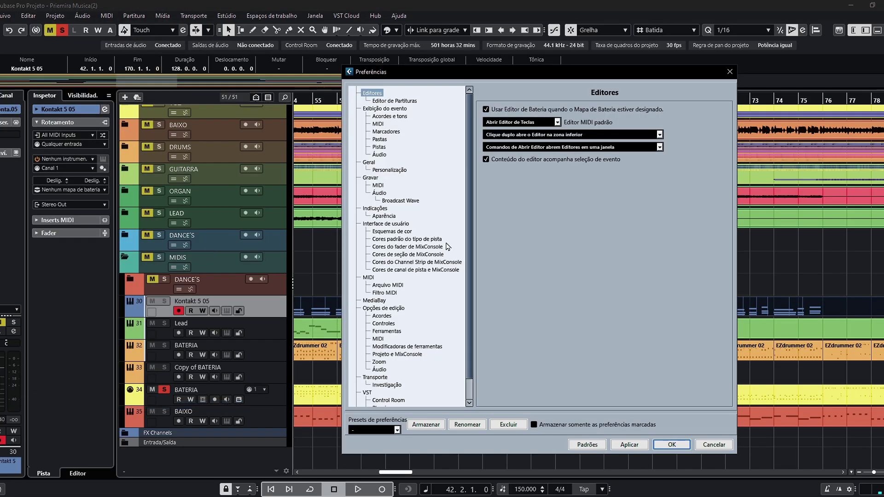
{"action": "left_click", "coordinate": [551, 123]}
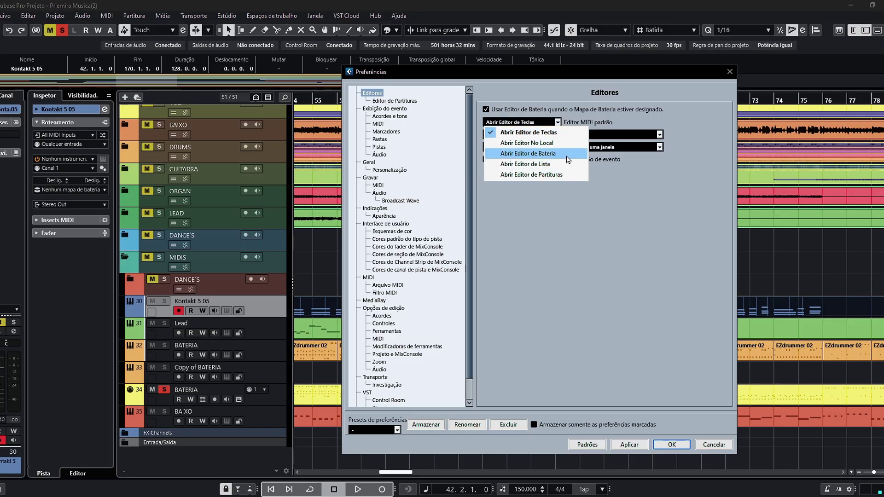
{"action": "left_click", "coordinate": [556, 135]}
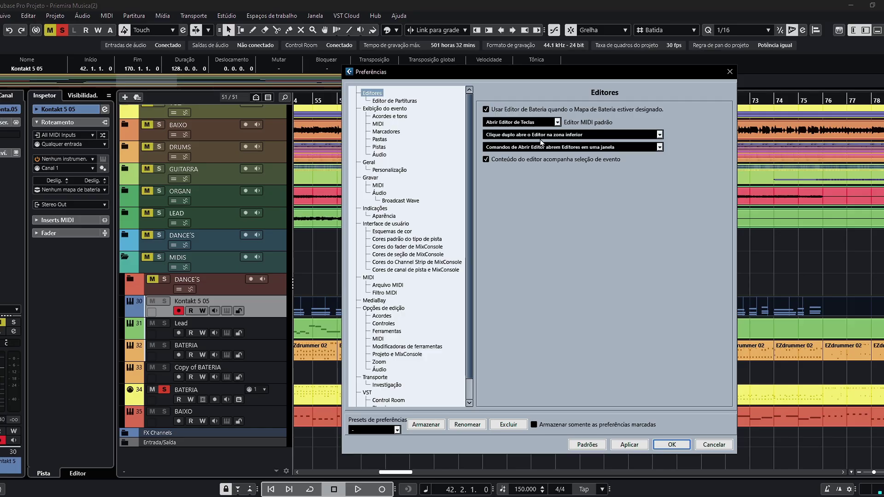
{"action": "left_click", "coordinate": [570, 136]}
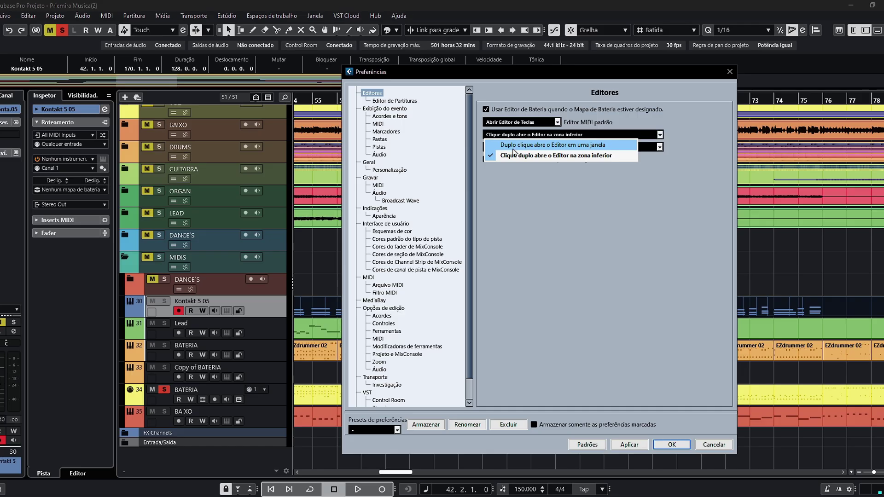
{"action": "left_click", "coordinate": [565, 145]}
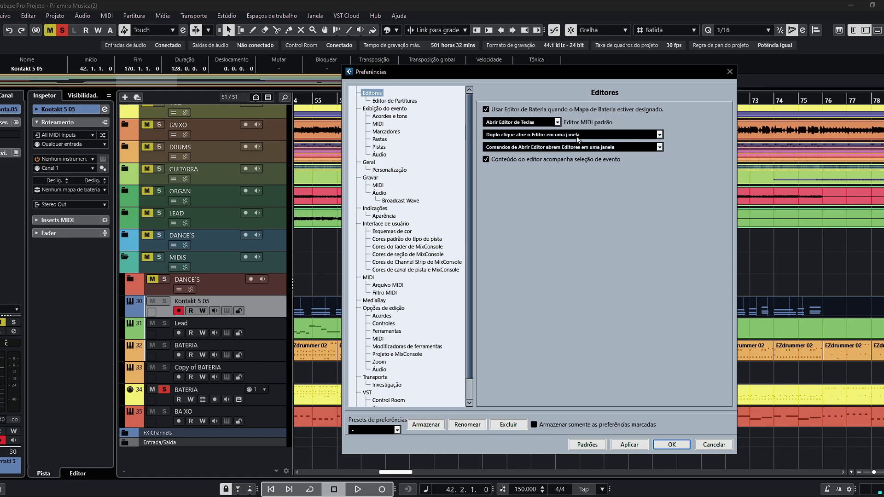
Choose "Comandos de Abrir Editor abrem Editores em uma janela" for the open-editor commands and accept the preferences.
{"action": "left_click", "coordinate": [560, 150]}
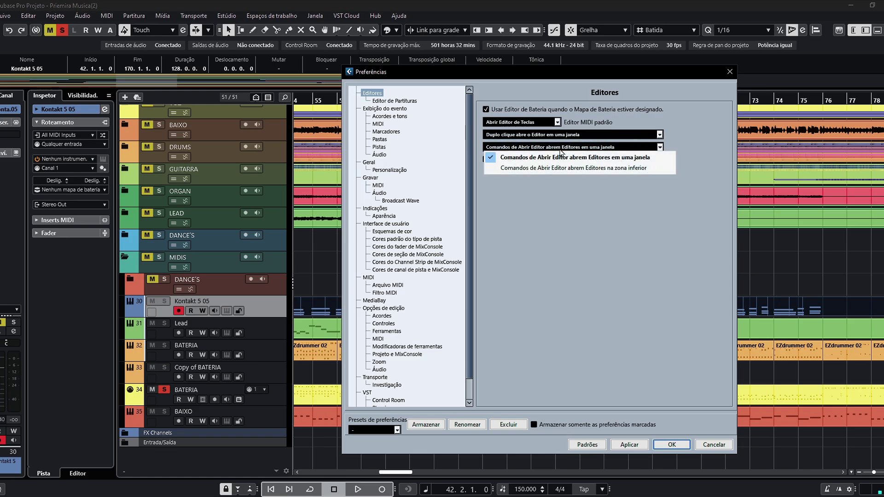
{"action": "left_click", "coordinate": [589, 158]}
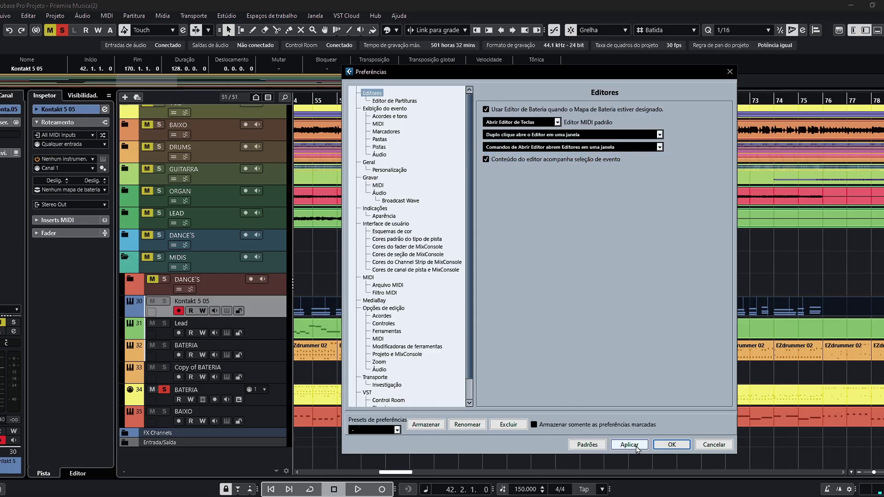
{"action": "left_click", "coordinate": [662, 450]}
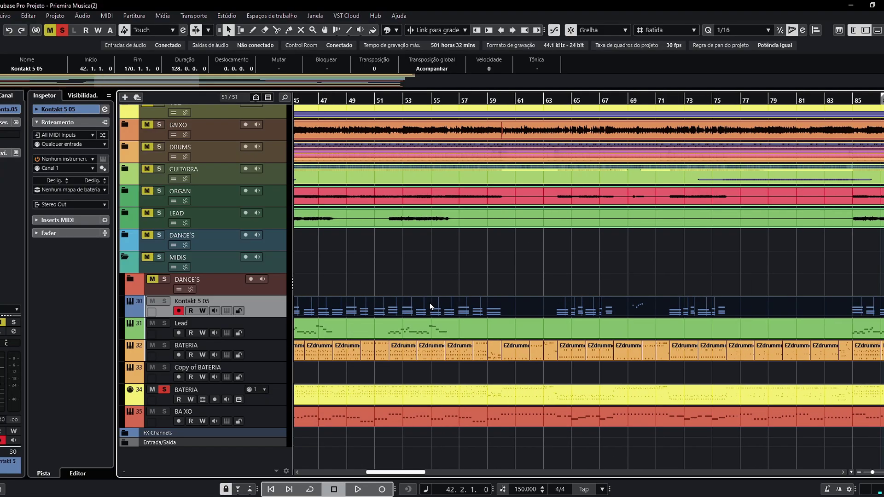
Open the Kontakt 5 05 part in its own Key Editor window, make it floating, and try resizing and moving it.
{"action": "double_click", "coordinate": [430, 303]}
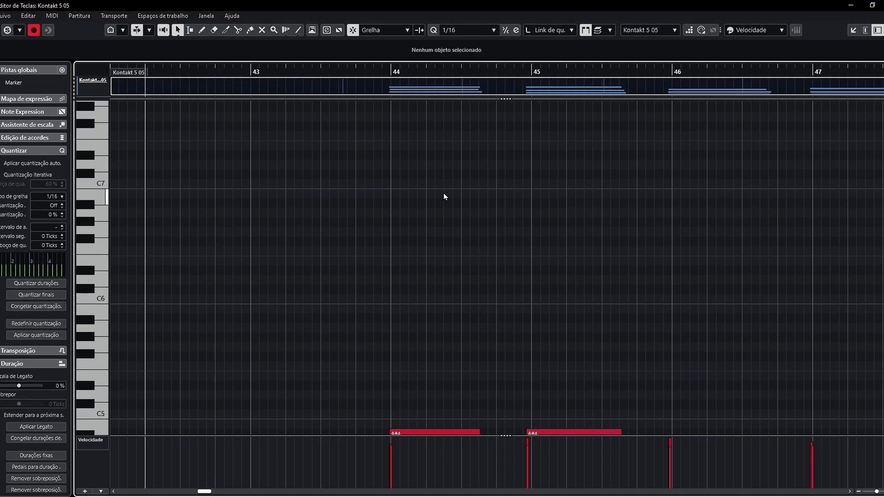
{"action": "double_click", "coordinate": [790, 4]}
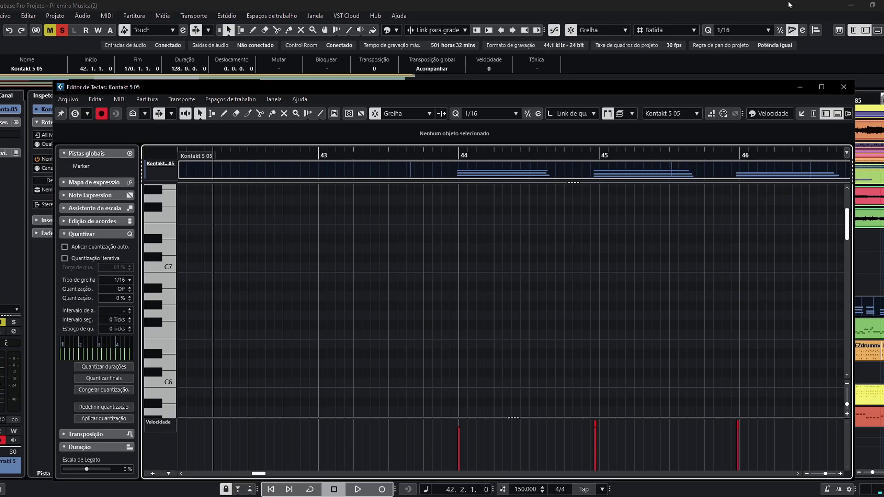
{"action": "left_click_drag", "start_coordinate": [659, 89], "coordinate": [657, 66]}
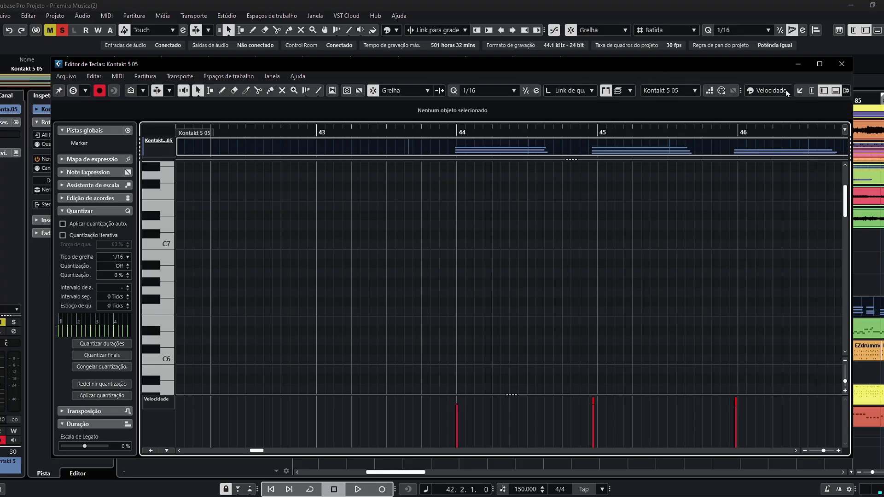
{"action": "left_click_drag", "start_coordinate": [852, 94], "coordinate": [449, 93]}
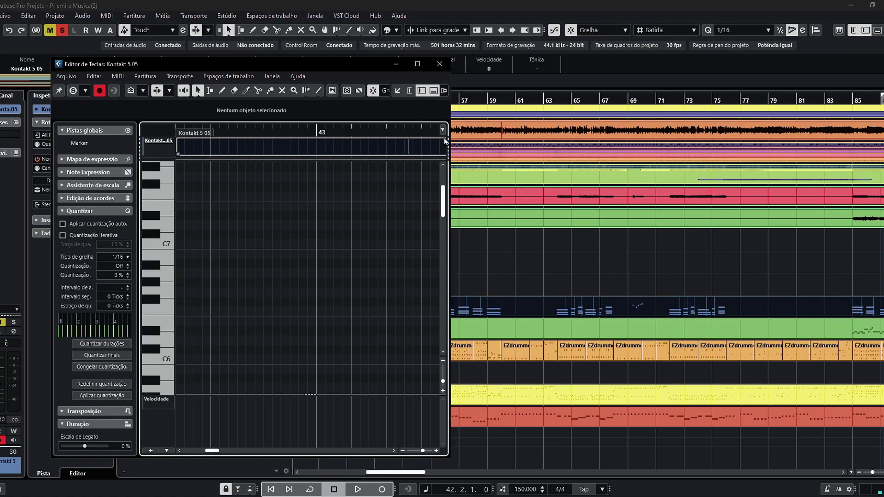
{"action": "left_click_drag", "start_coordinate": [411, 68], "coordinate": [489, 62]}
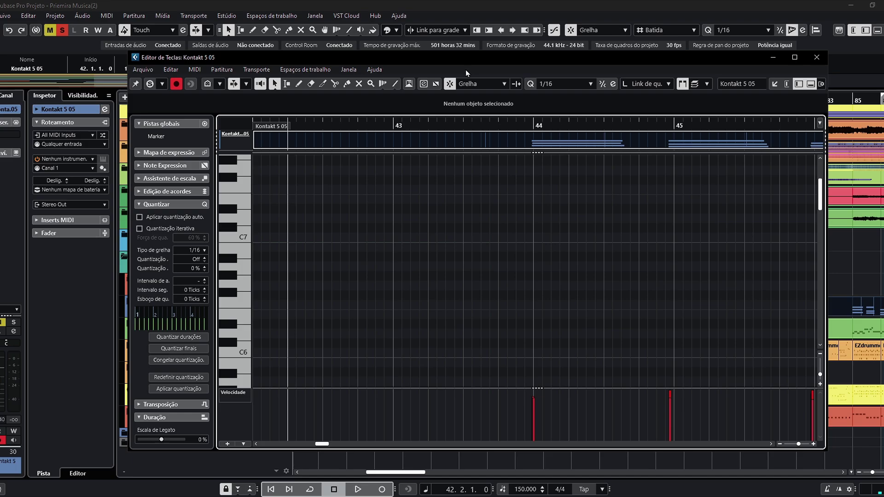
Maximize the Key Editor window, fit the whole Kontakt 5 05 part in view to inspect its notes, and close the editor.
{"action": "left_click", "coordinate": [794, 57]}
{"action": "scroll", "coordinate": [464, 208], "scroll_direction": "down", "scroll_amount": 10}
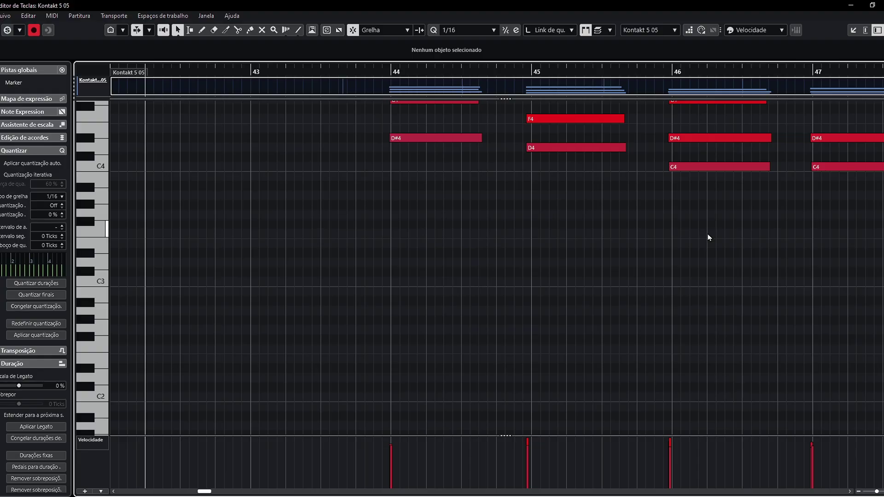
{"action": "key", "text": "shift+f"}
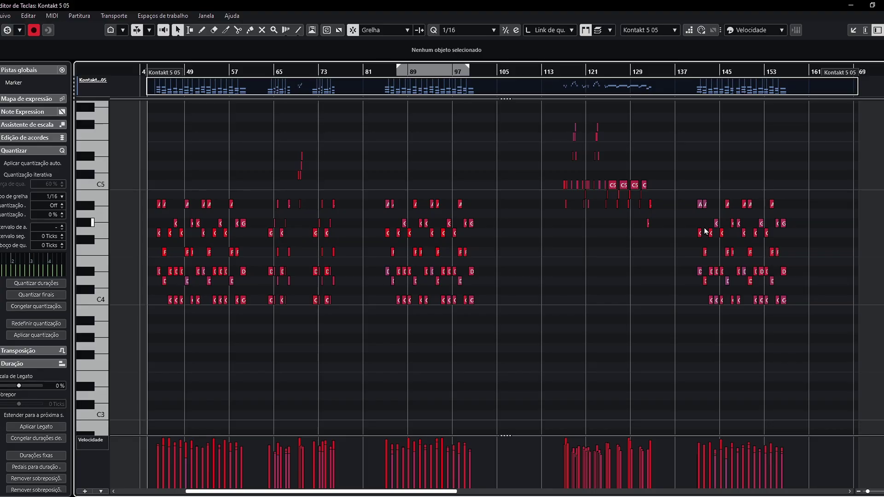
{"action": "scroll", "coordinate": [546, 203], "scroll_direction": "down", "scroll_amount": 1}
{"action": "scroll", "coordinate": [547, 203], "scroll_direction": "up", "scroll_amount": 4}
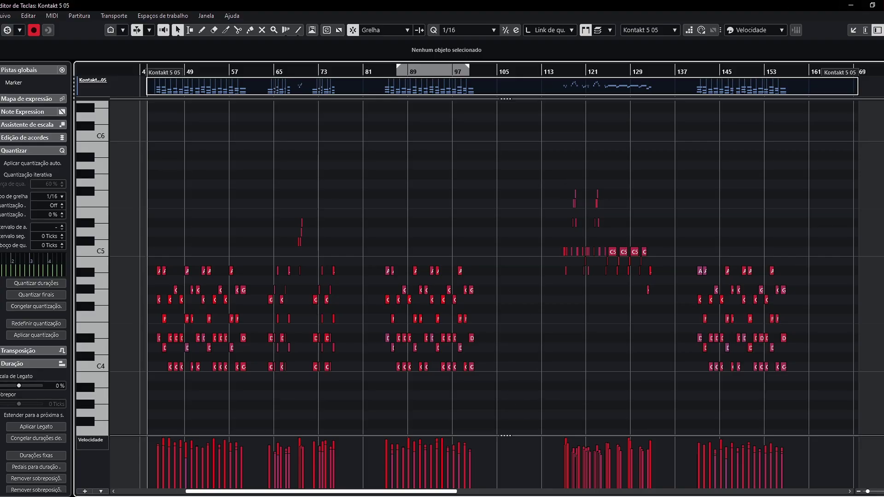
{"action": "key", "text": "Return"}
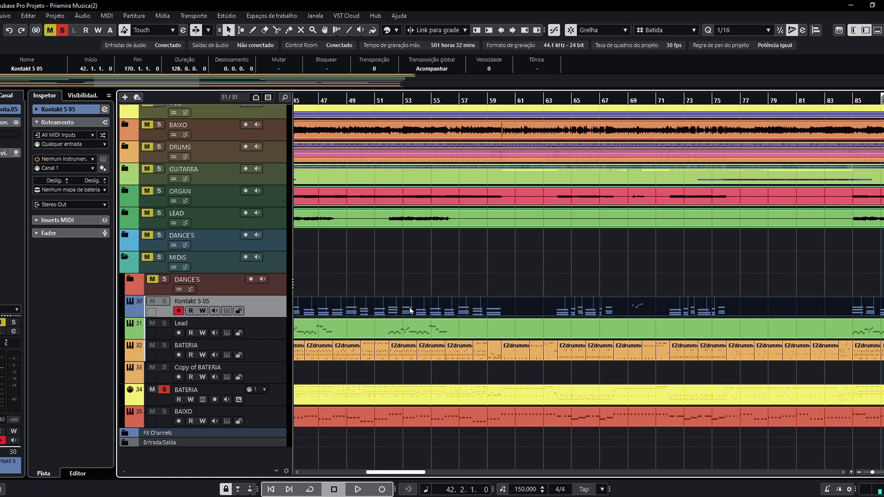
Select a drum part on BATERIA track 32 and set the default MIDI editor preference to "Abrir Editor de Bateria".
{"action": "left_click", "coordinate": [379, 350]}
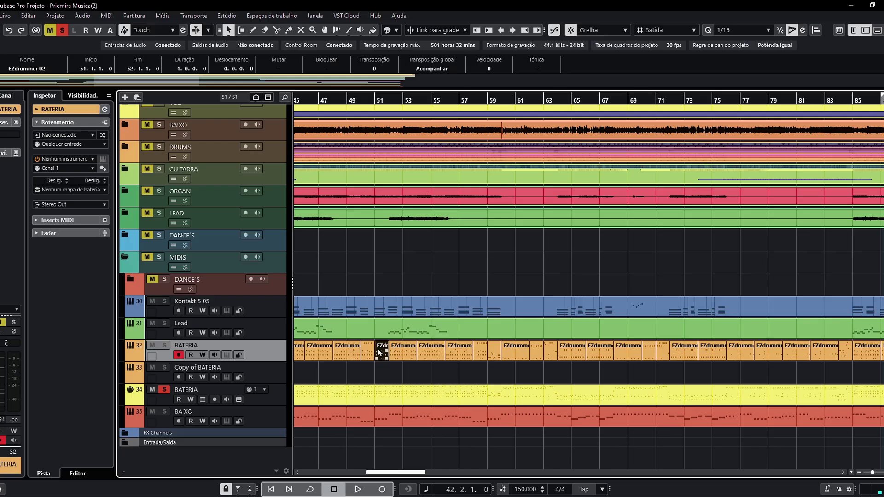
{"action": "left_click", "coordinate": [29, 15]}
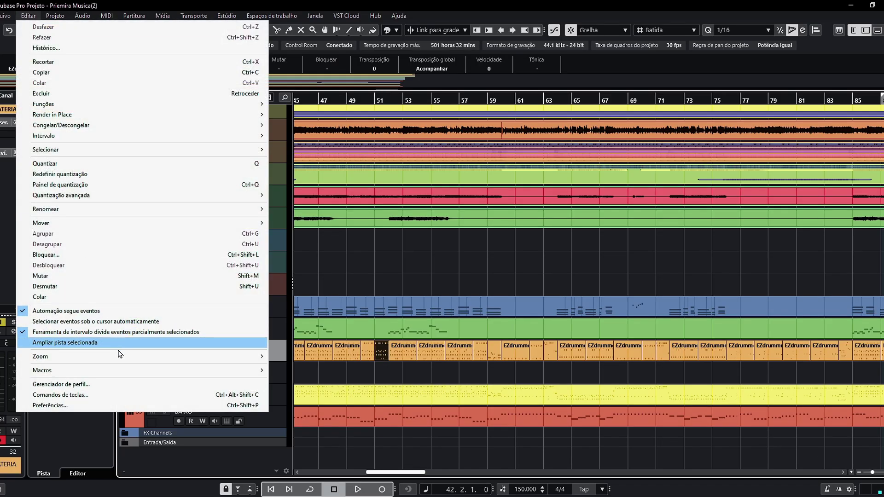
{"action": "left_click", "coordinate": [123, 407]}
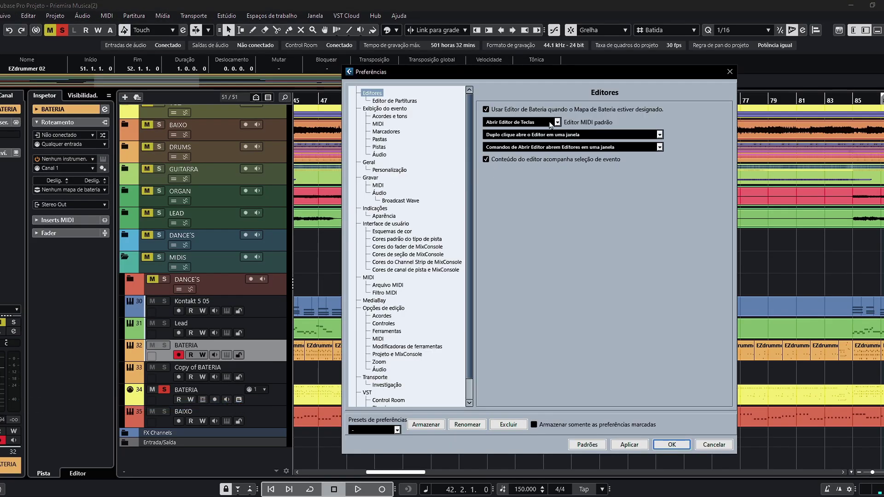
{"action": "left_click", "coordinate": [552, 123]}
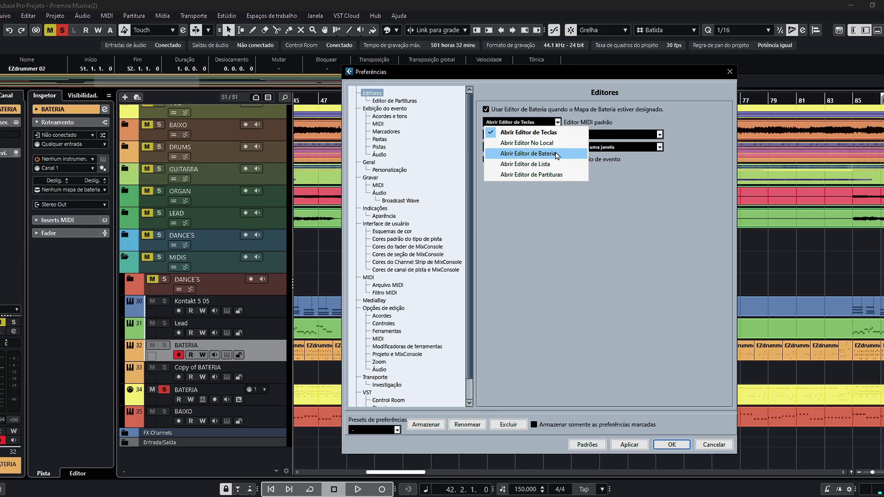
{"action": "left_click", "coordinate": [556, 154]}
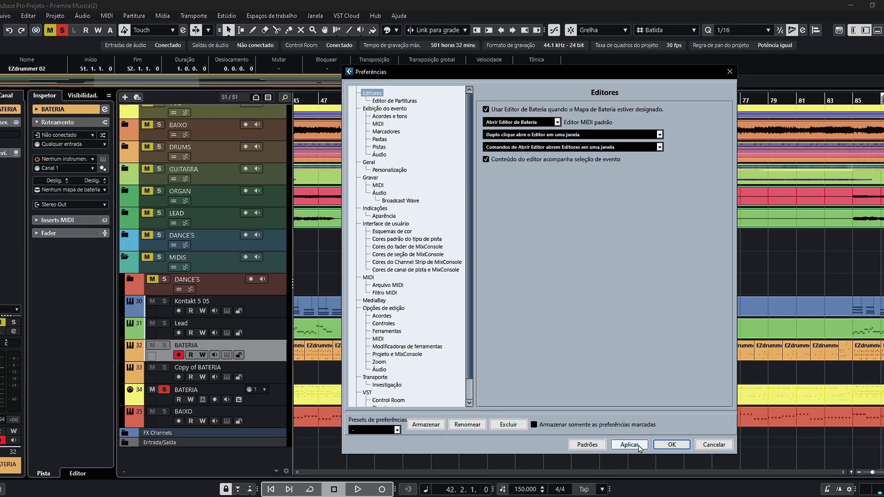
{"action": "left_click", "coordinate": [665, 445]}
Open the EZdrummer 02 part at bar 52 in the Drum Editor, view its notes, and close the editor.
{"action": "left_click", "coordinate": [409, 355]}
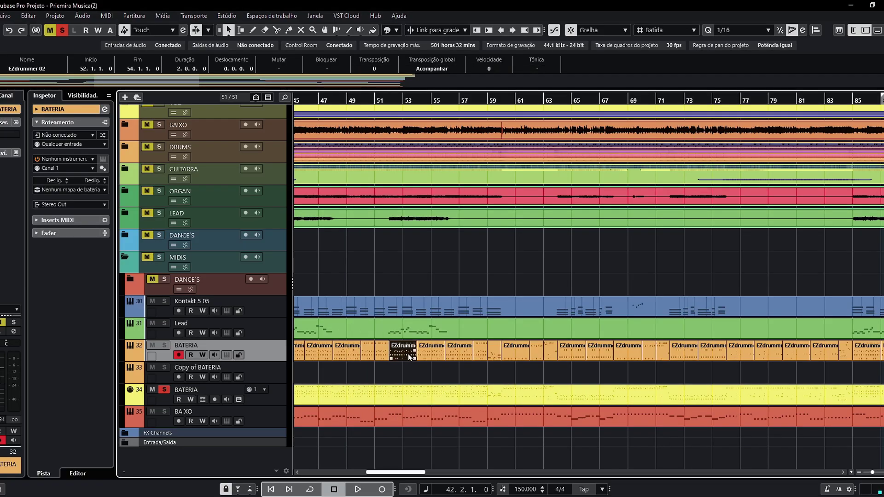
{"action": "double_click", "coordinate": [403, 354]}
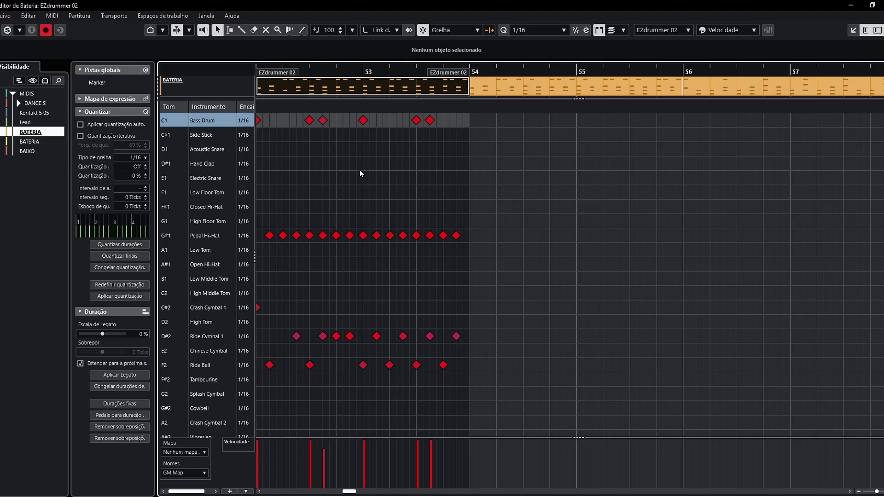
{"action": "left_click", "coordinate": [883, 5]}
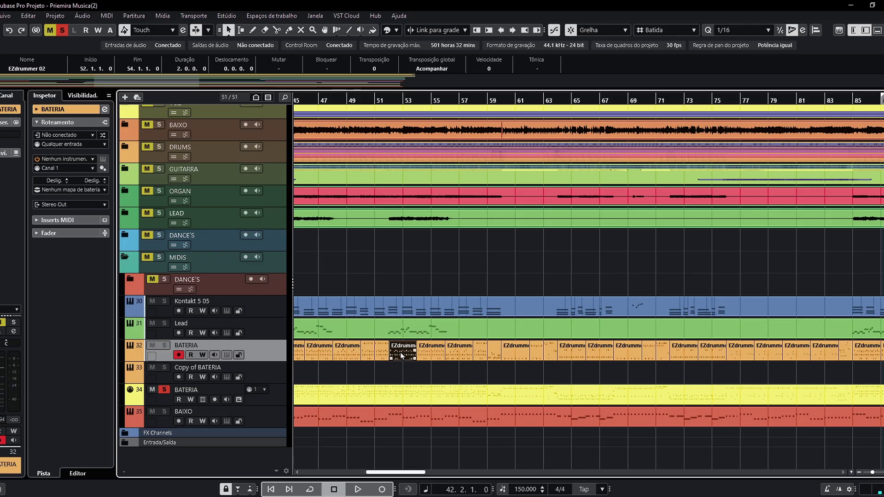
Open the selected EZdrummer 02 part with the "Abrir Editor de Bateria" command and close the editor window.
{"action": "left_click", "coordinate": [106, 16]}
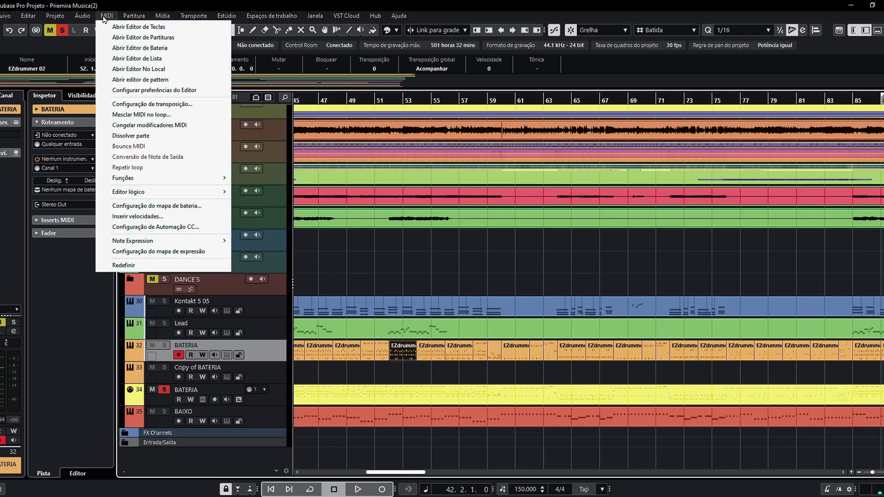
{"action": "left_click", "coordinate": [148, 48]}
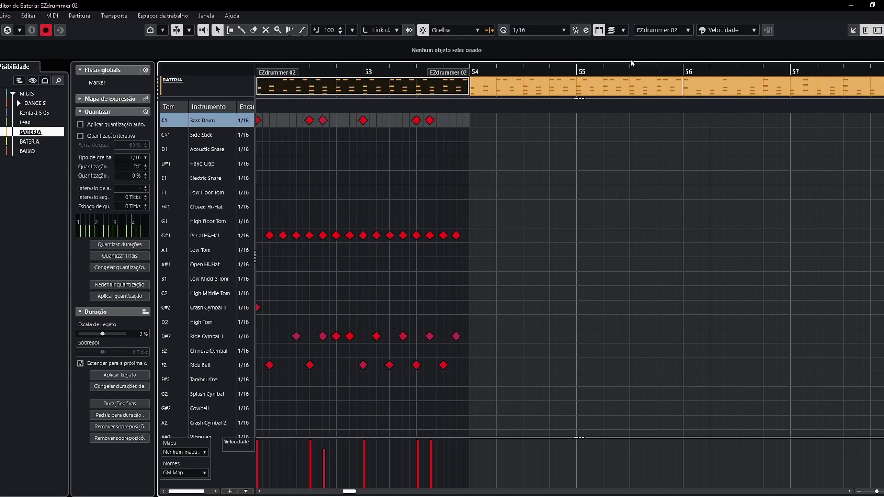
{"action": "key", "text": "ctrl+w"}
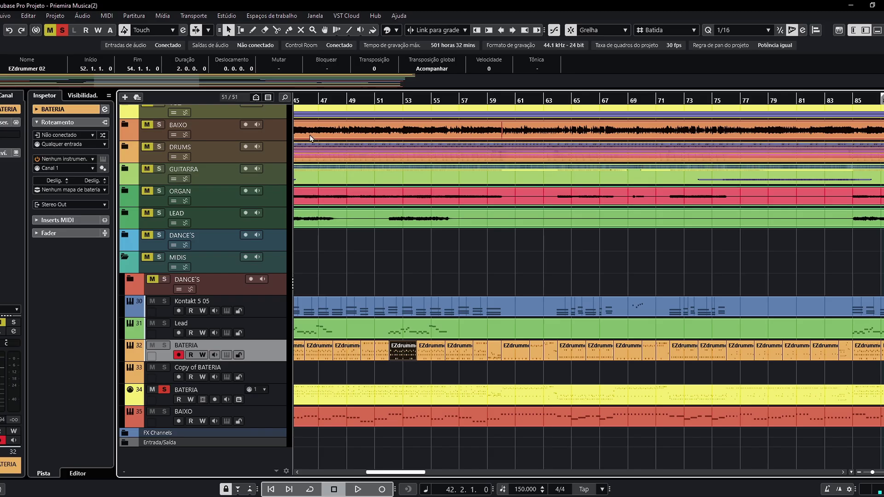
Set the default MIDI editor preference to "Abrir Editor de Partituras" and accept the change.
{"action": "left_click", "coordinate": [28, 15]}
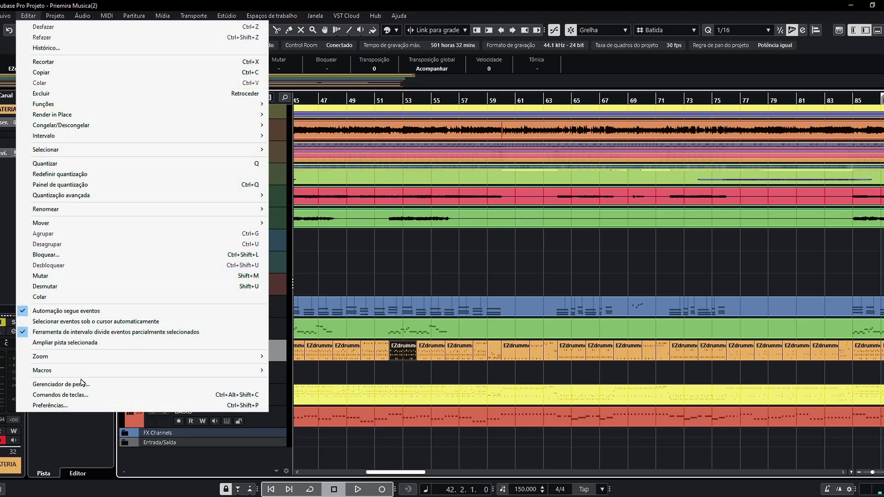
{"action": "left_click", "coordinate": [59, 405]}
{"action": "left_click", "coordinate": [544, 122]}
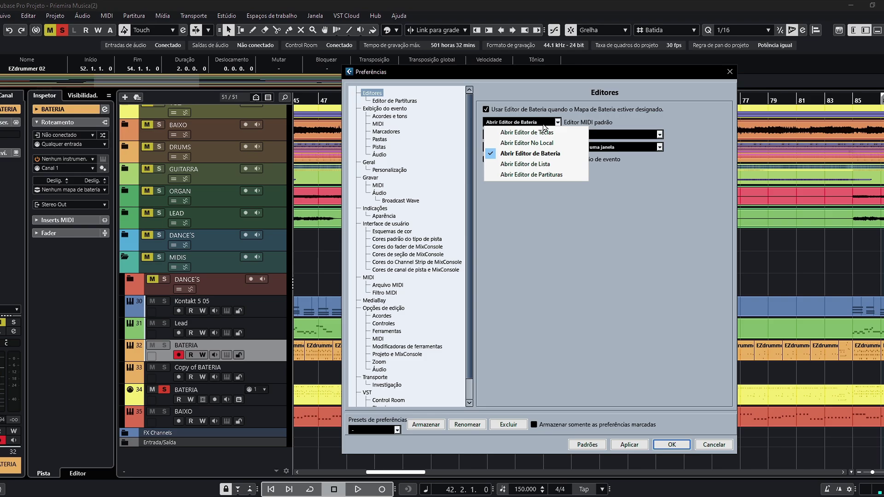
{"action": "left_click", "coordinate": [535, 177]}
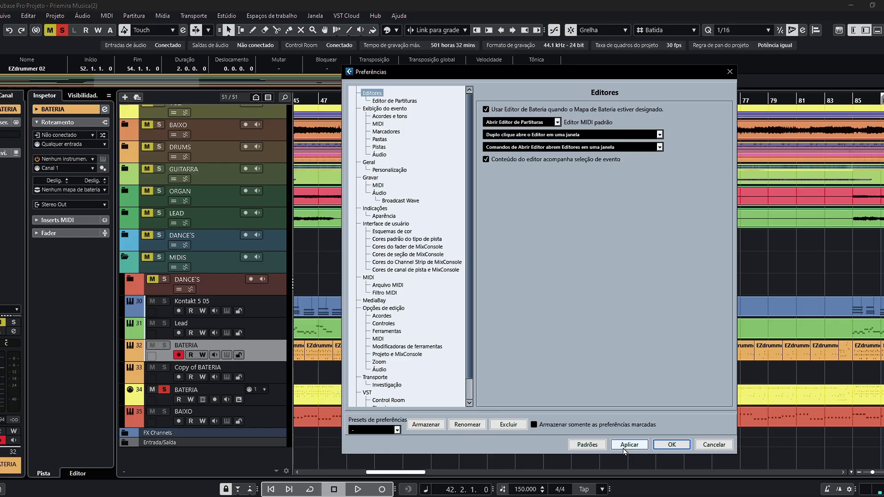
{"action": "left_click", "coordinate": [672, 445]}
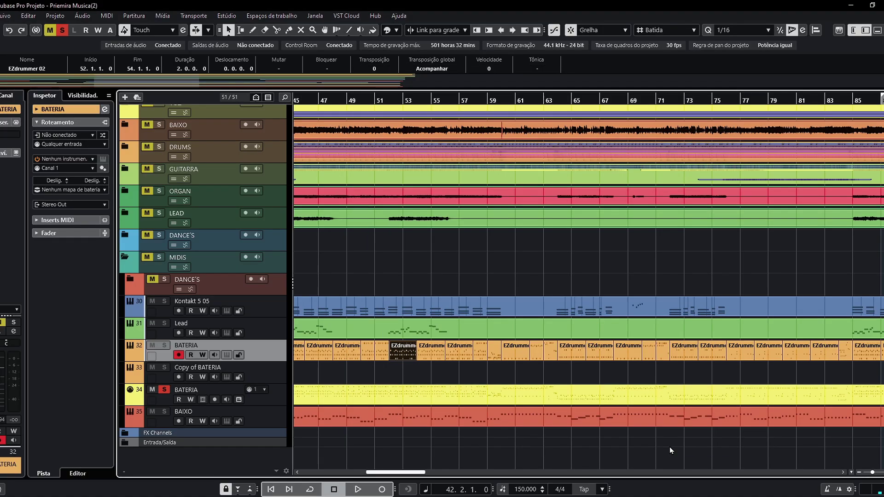
Open the EZdrummer 04 part on the Lead track in the Score Editor, examine its notation, and close the editor.
{"action": "left_click", "coordinate": [421, 326]}
{"action": "double_click", "coordinate": [413, 331]}
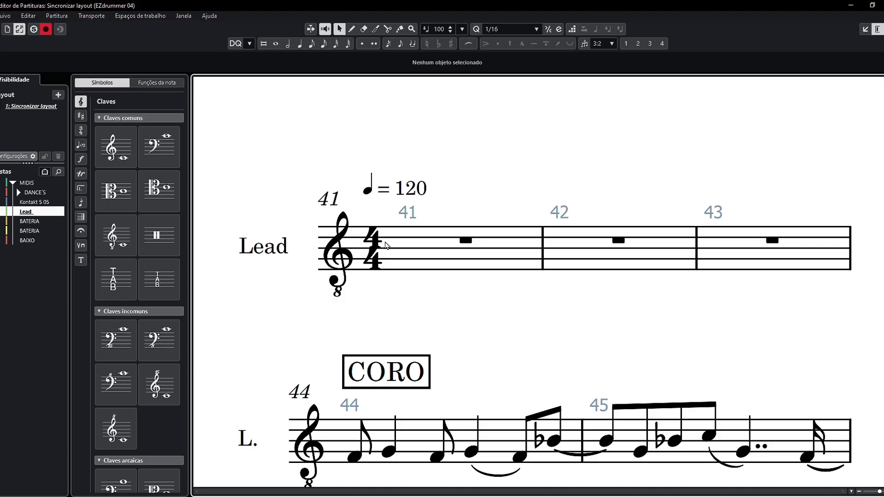
{"action": "scroll", "coordinate": [574, 290], "scroll_direction": "down", "scroll_amount": 8}
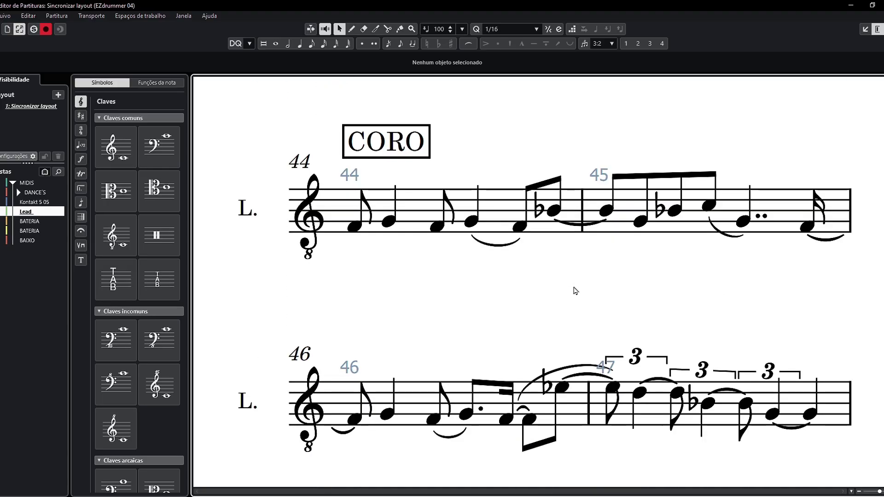
{"action": "scroll", "coordinate": [574, 290], "scroll_direction": "down", "scroll_amount": 4}
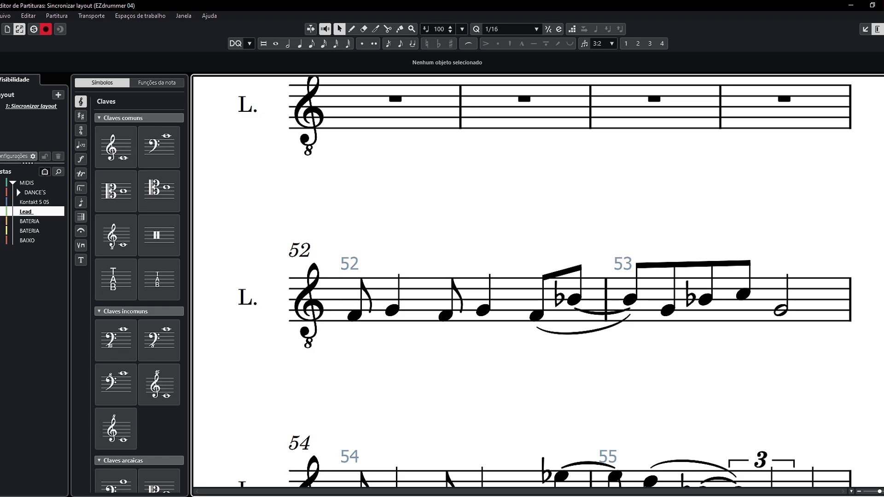
{"action": "key", "text": "Return"}
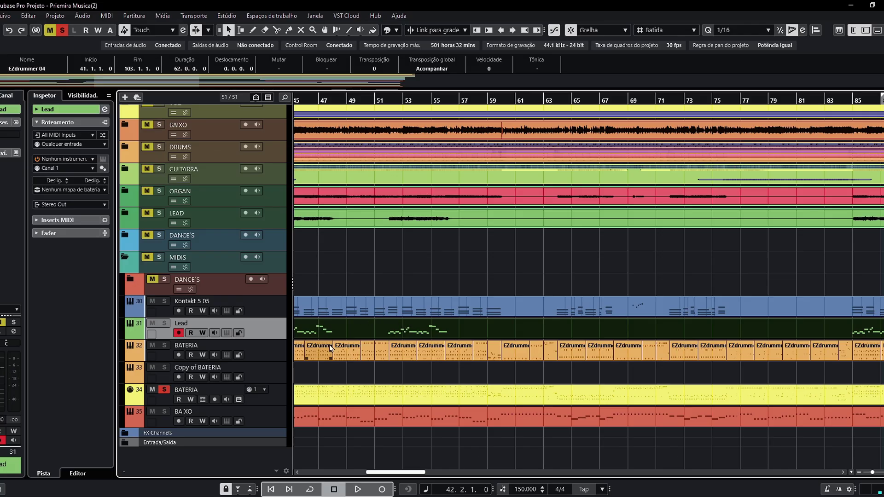
Set the default MIDI editor preference to "Abrir Editor de Teclas" and accept the change.
{"action": "left_click", "coordinate": [28, 16]}
{"action": "left_click", "coordinate": [108, 405]}
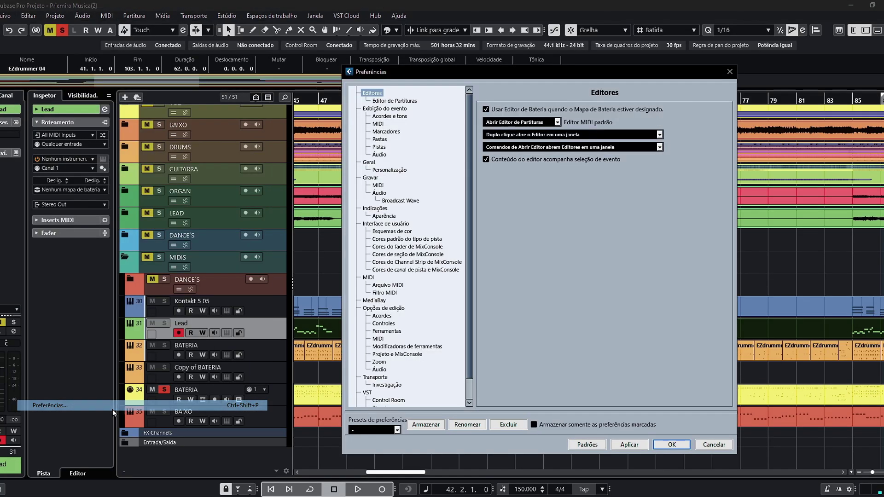
{"action": "left_click", "coordinate": [543, 122]}
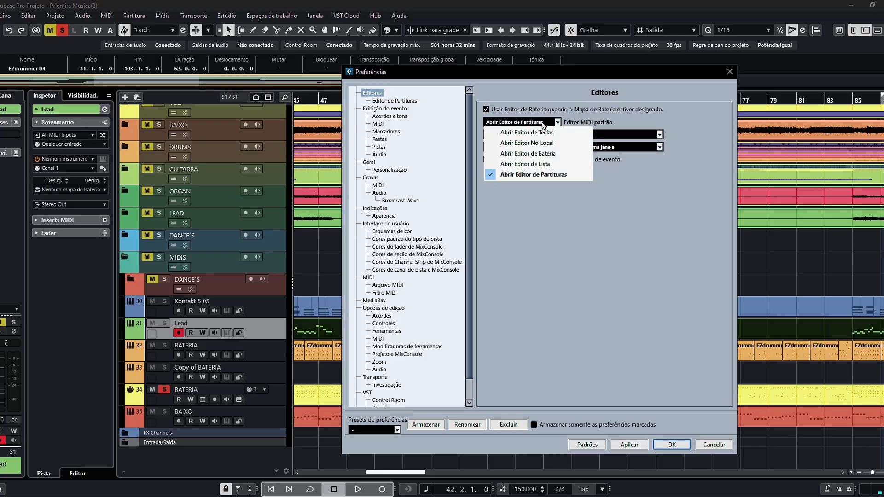
{"action": "left_click", "coordinate": [552, 133]}
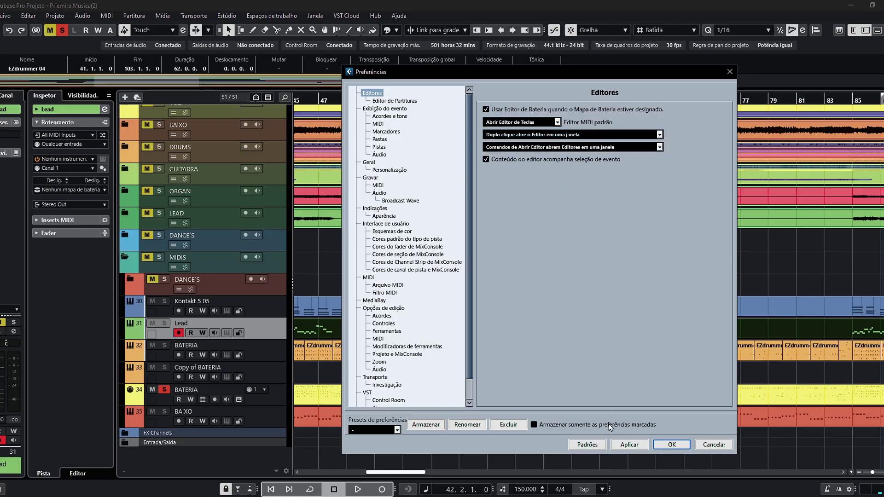
{"action": "left_click", "coordinate": [656, 445]}
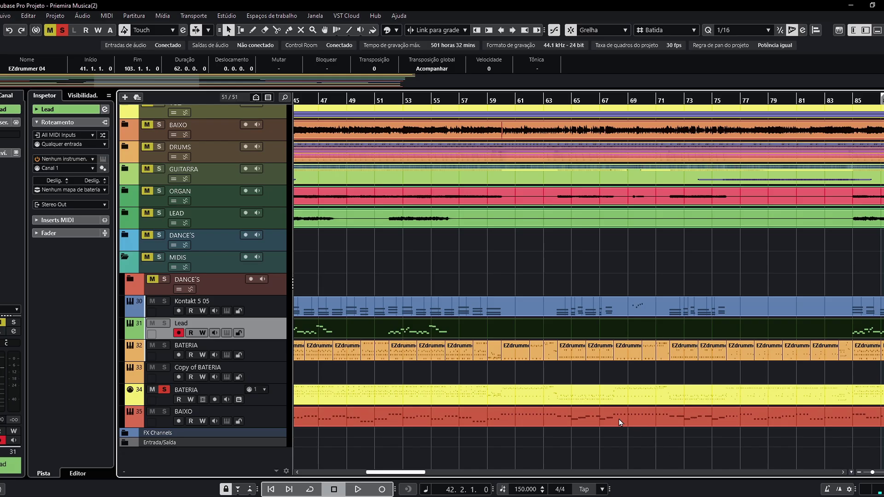
Open the Kontakt 5 05 part on track 30 in the In-Place Editor, view its notes, and close the editor.
{"action": "left_click", "coordinate": [403, 312]}
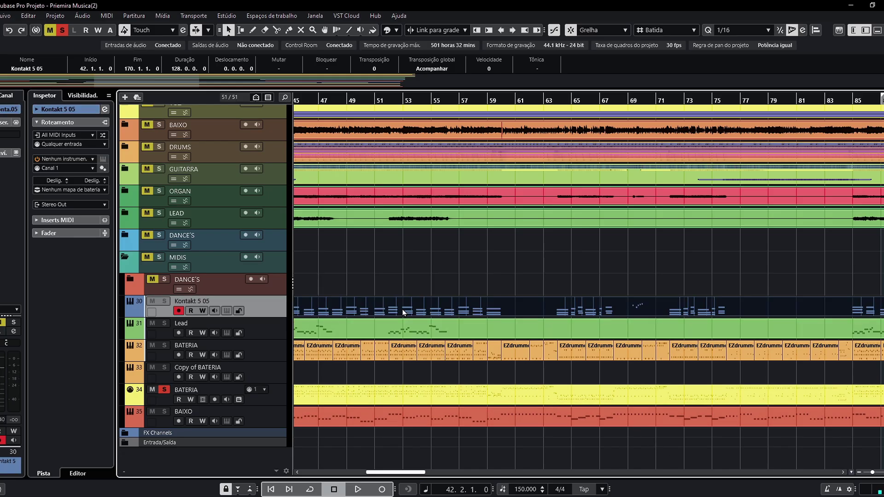
{"action": "left_click", "coordinate": [108, 16]}
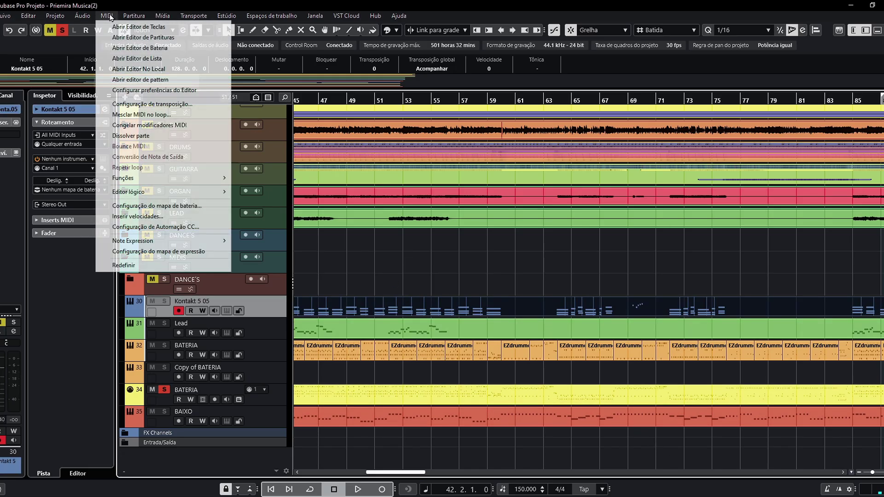
{"action": "left_click", "coordinate": [184, 69]}
{"action": "scroll", "coordinate": [374, 371], "scroll_direction": "down", "scroll_amount": 3}
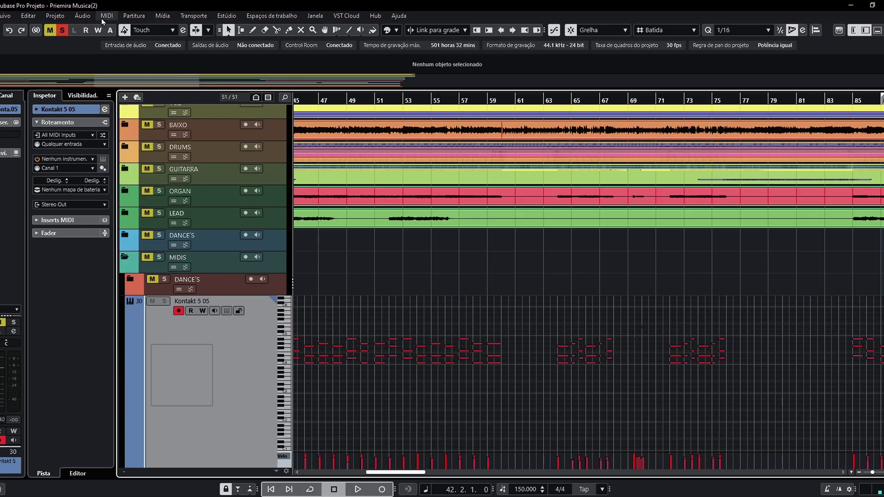
{"action": "scroll", "coordinate": [364, 368], "scroll_direction": "down", "scroll_amount": 5}
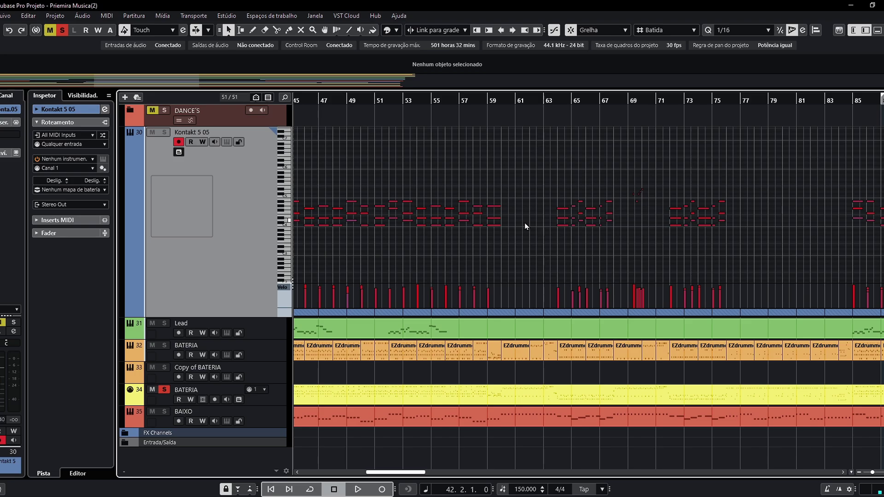
{"action": "left_click", "coordinate": [180, 153]}
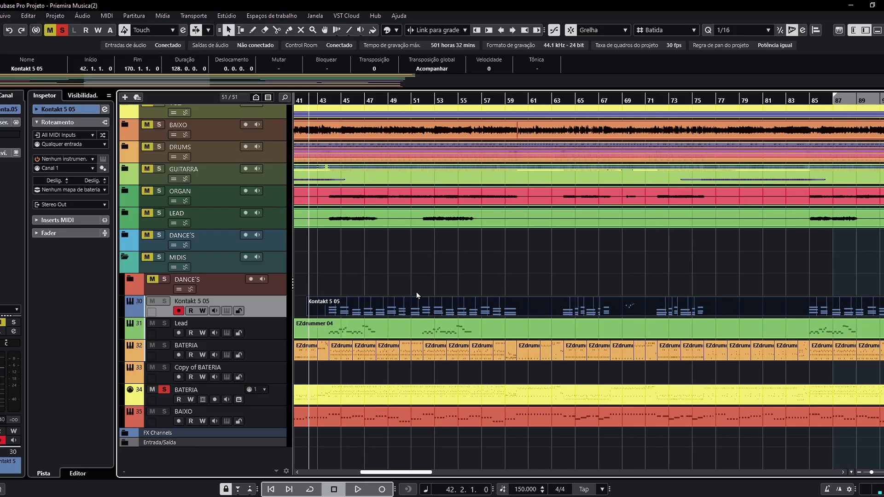
Zoom out the arrangement to show the project from bar 1 and review the available MIDI editor commands.
{"action": "key", "text": "g"}
{"action": "key", "text": "g"}
{"action": "key", "text": "g"}
{"action": "key", "text": "g"}
{"action": "left_click", "coordinate": [107, 15]}
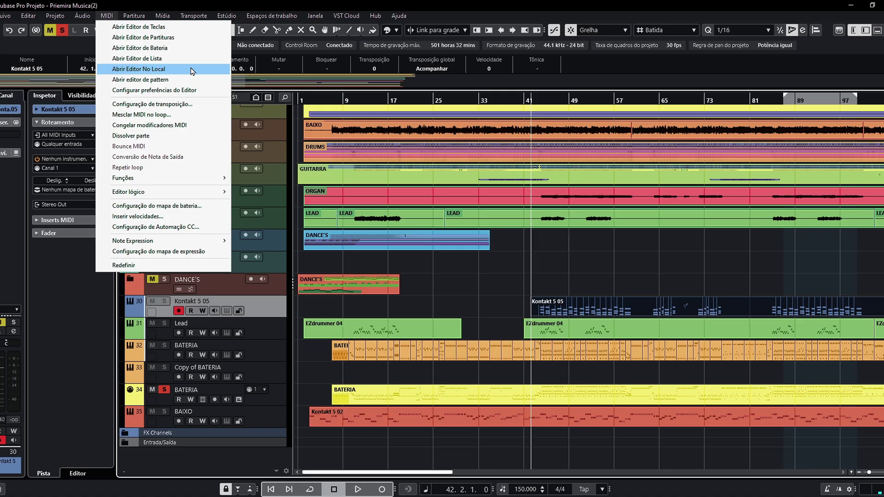
{"action": "left_click", "coordinate": [157, 7]}
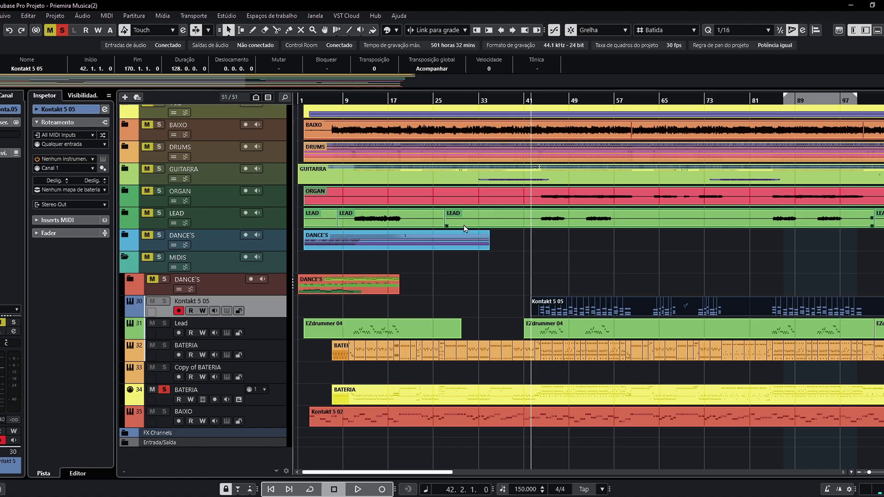
Review the Editores preferences for the default editor and window options, close them, and deselect the Kontakt 5 05 part.
{"action": "left_click", "coordinate": [107, 15]}
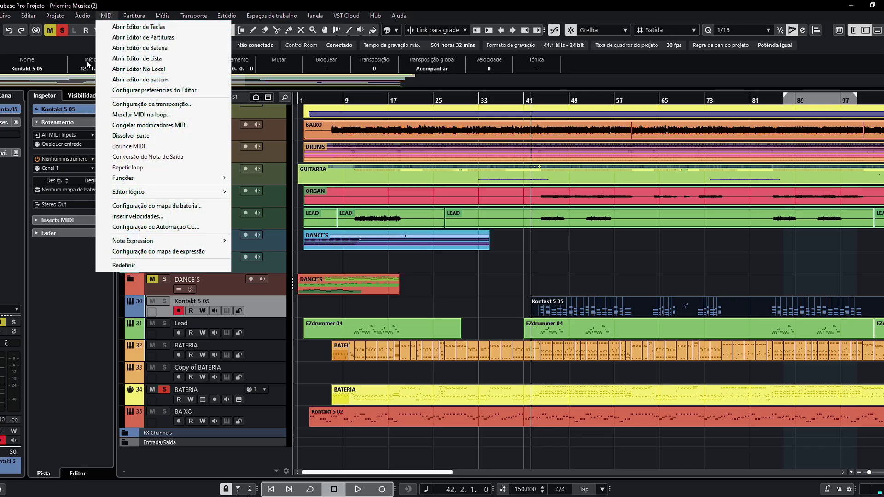
{"action": "left_click", "coordinate": [192, 92]}
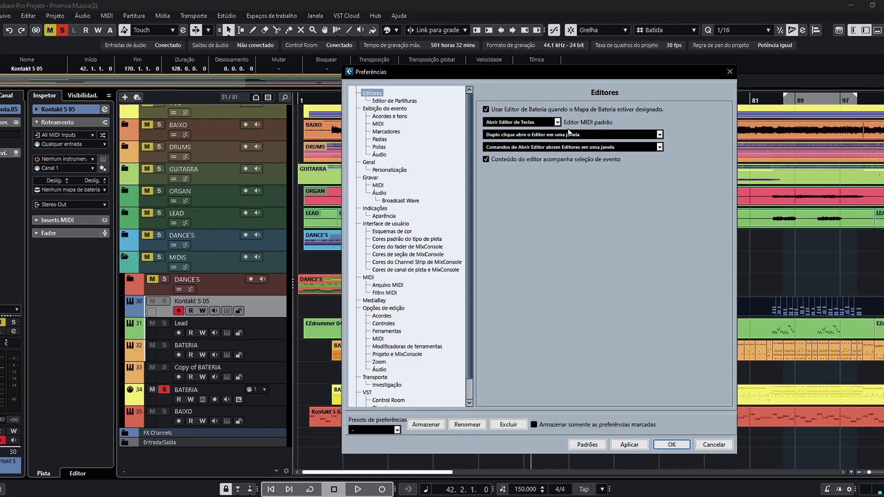
{"action": "left_click", "coordinate": [730, 72]}
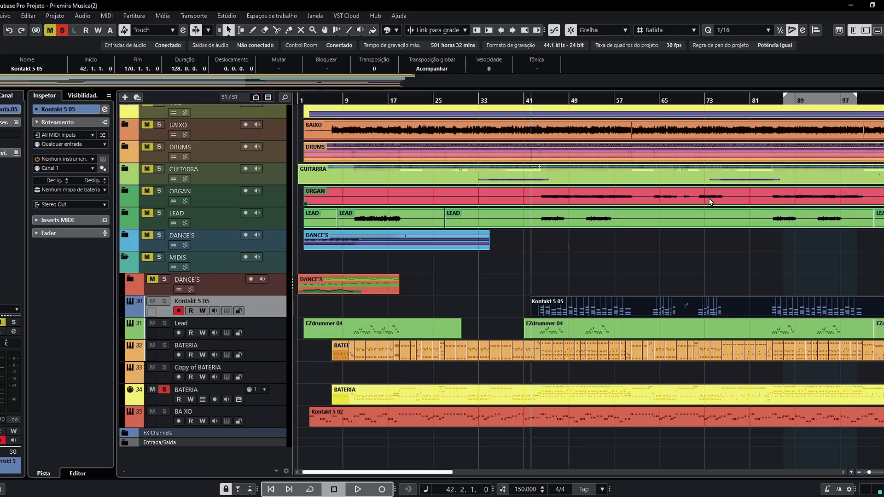
{"action": "left_click", "coordinate": [588, 273]}
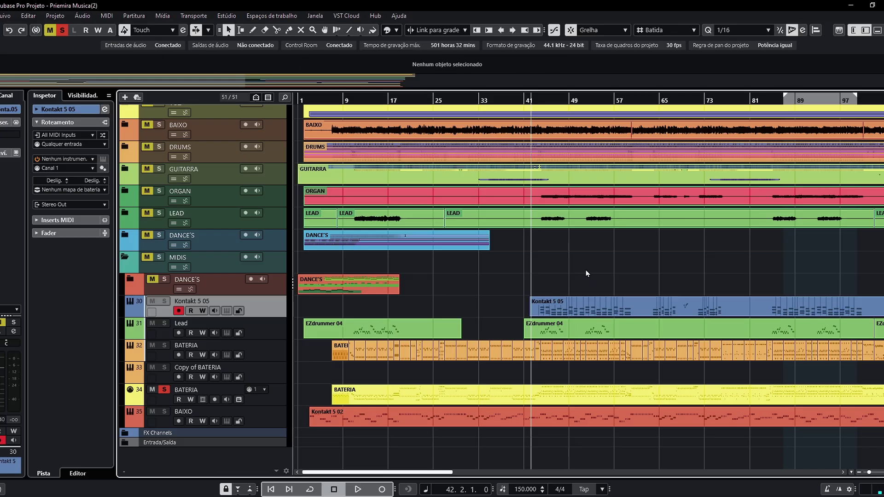